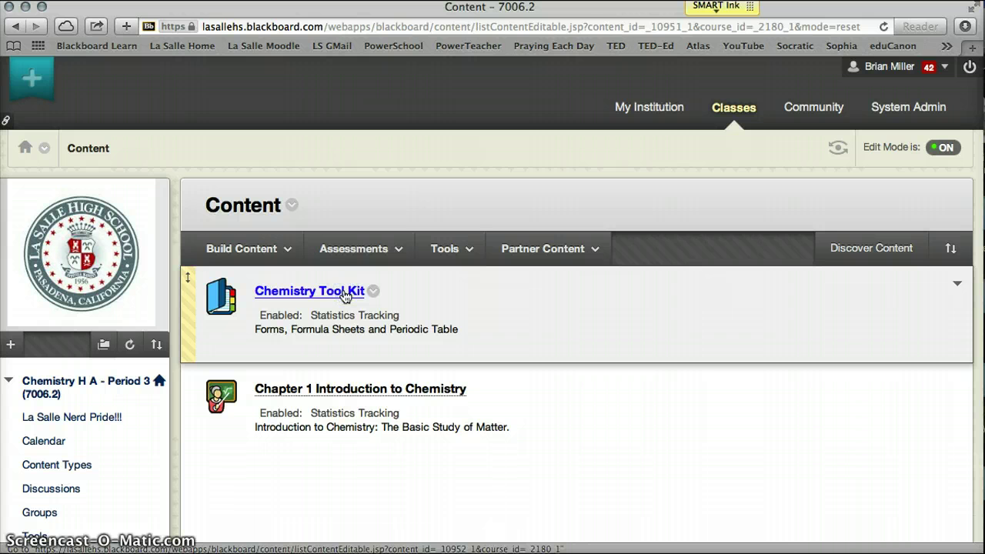
Open the Chemistry Tool Kit folder for editing and add a blank line above its description text
left_click(359, 292)
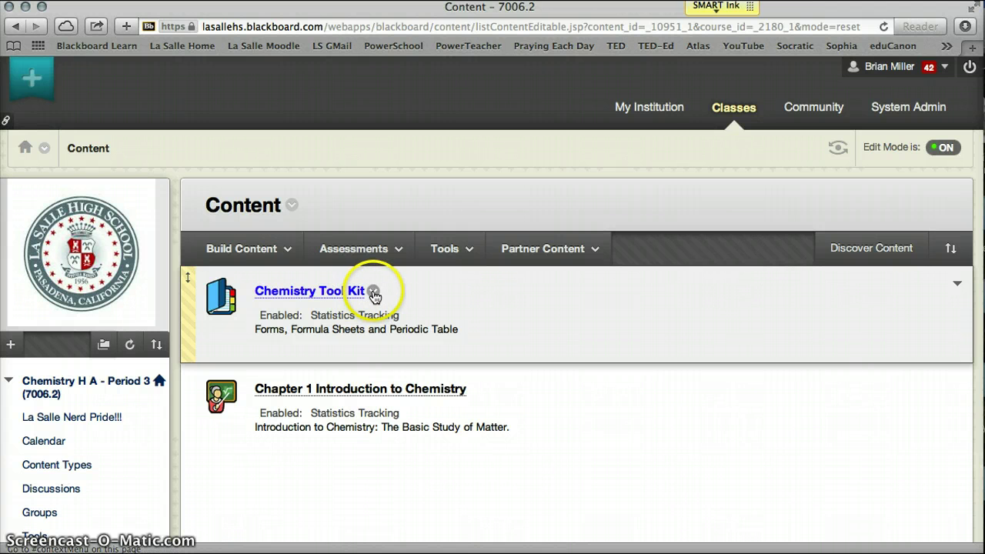
left_click(373, 294)
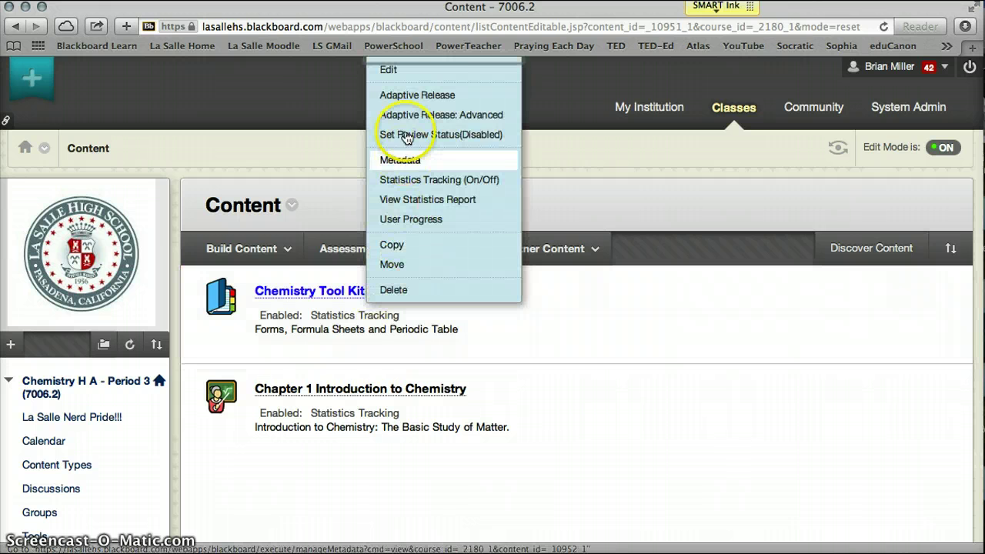
left_click(392, 71)
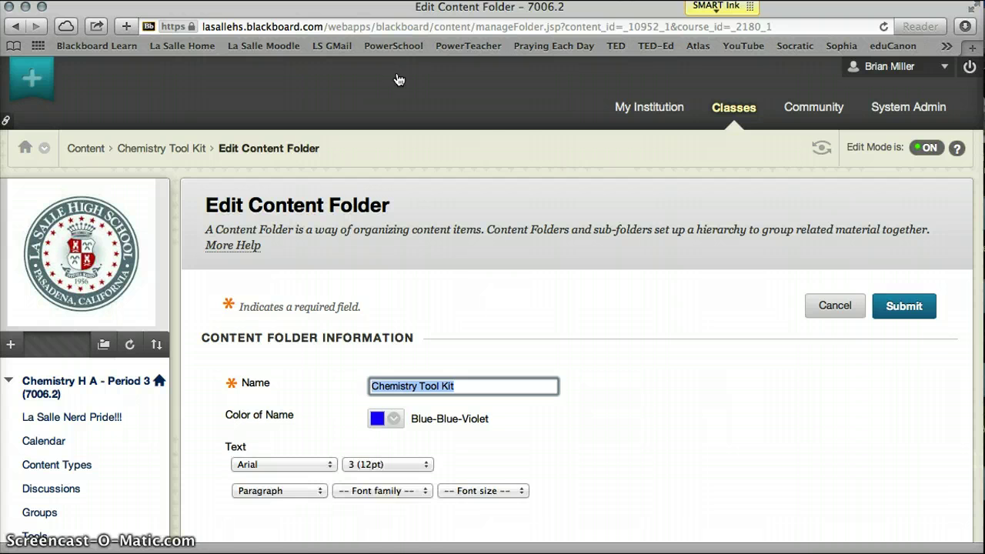
scroll(605, 255, "down", 3)
scroll(606, 255, "down", 3)
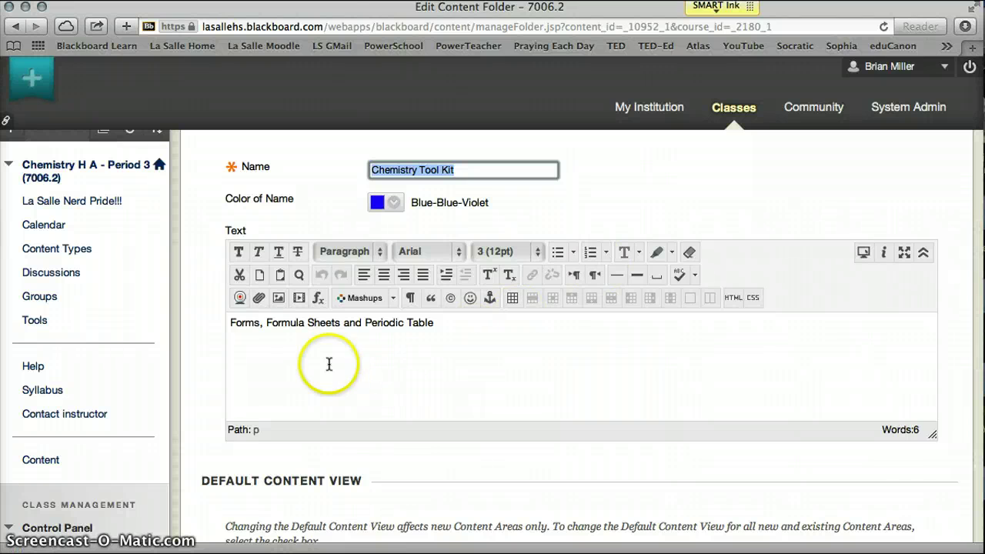
left_click(237, 324)
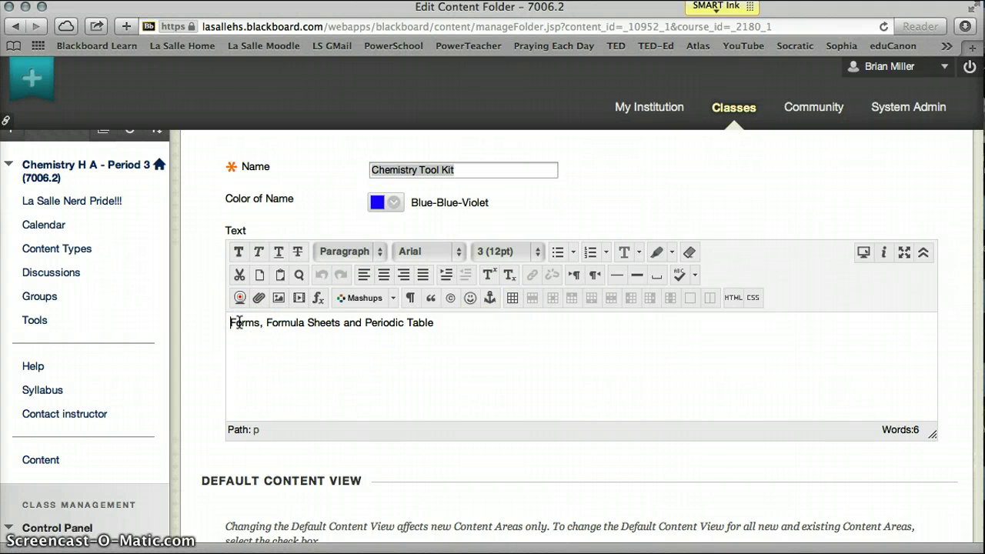
key("Return")
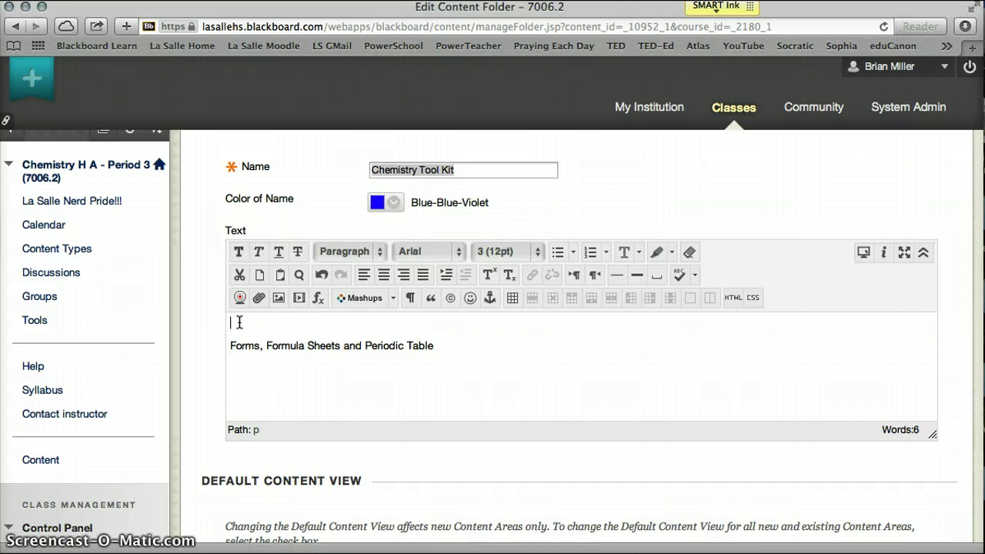
Start inserting an image on the blank line, using the "tool kit" file from the Desktop's Bb Images folder
left_click(280, 299)
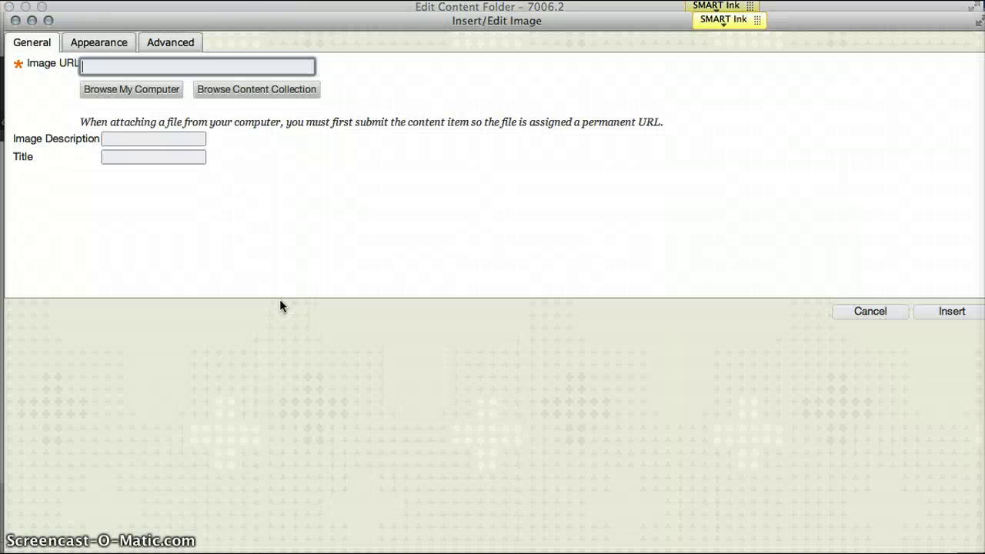
left_click(144, 90)
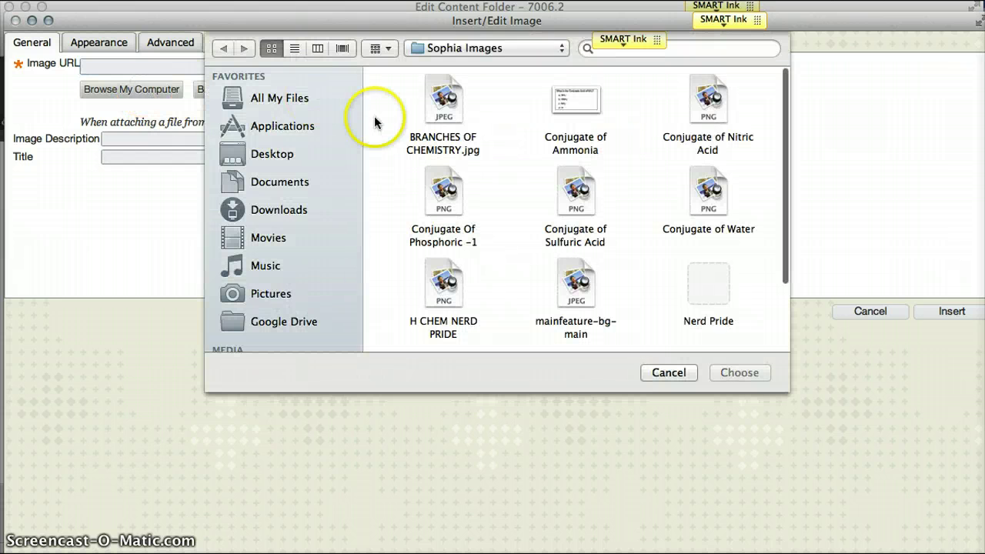
left_click(277, 157)
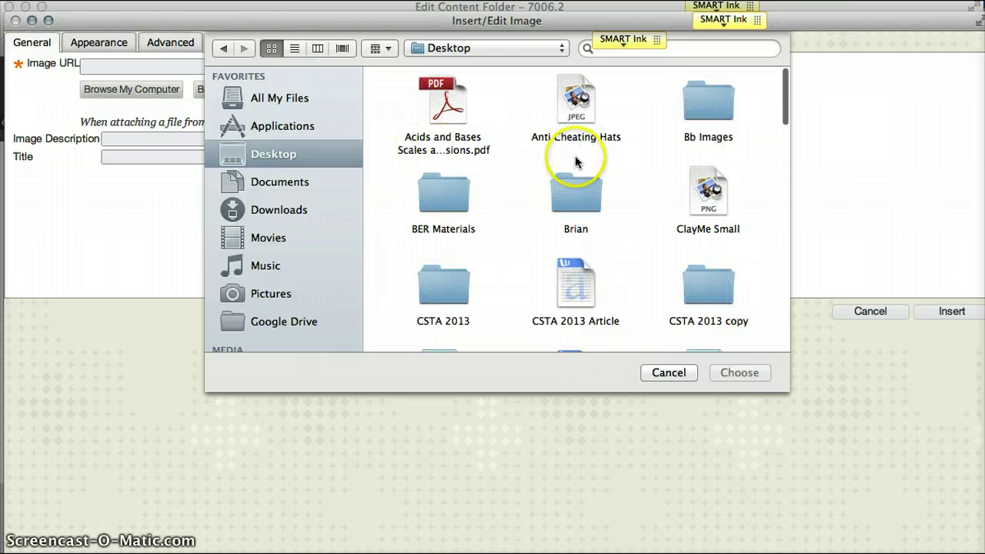
left_click(708, 111)
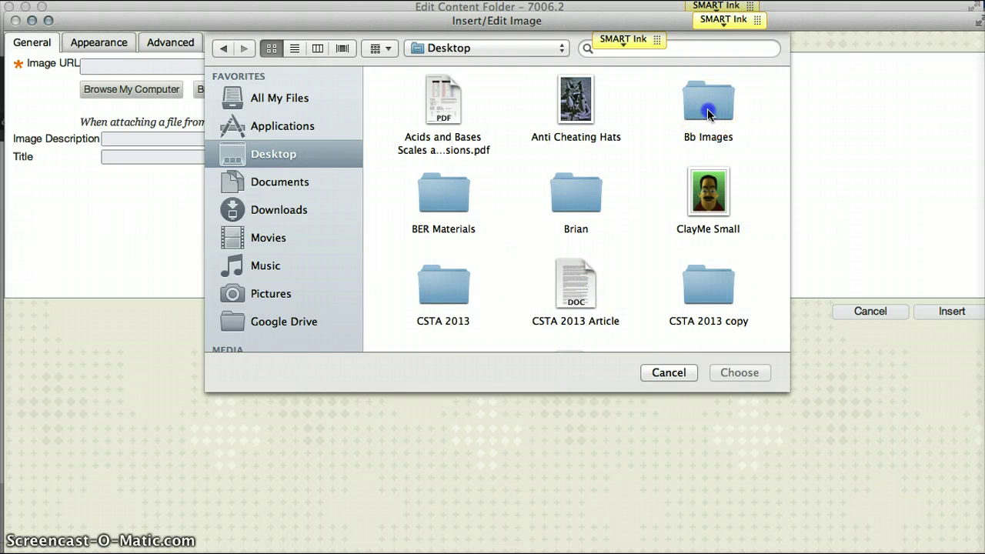
left_click(707, 110)
double_click(707, 109)
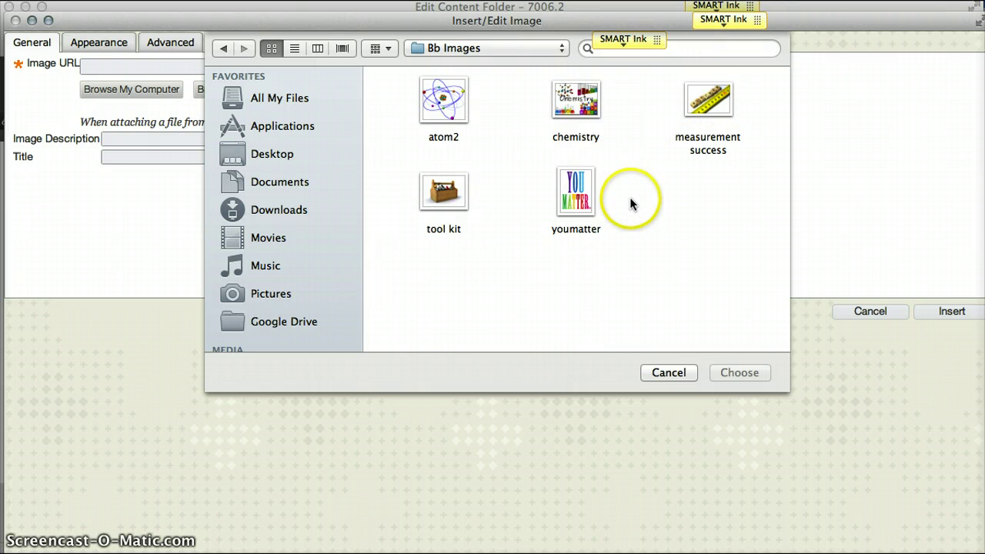
left_click(455, 194)
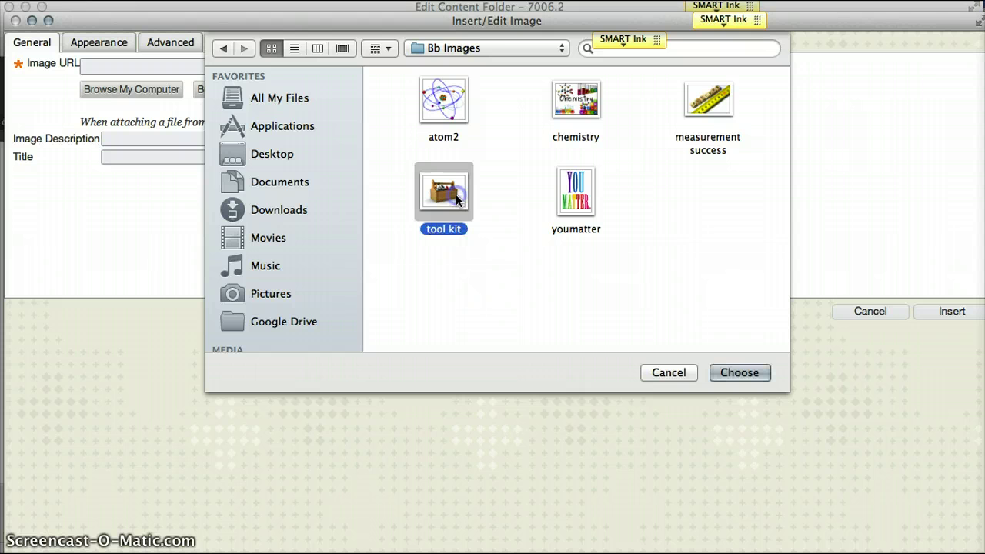
left_click(754, 373)
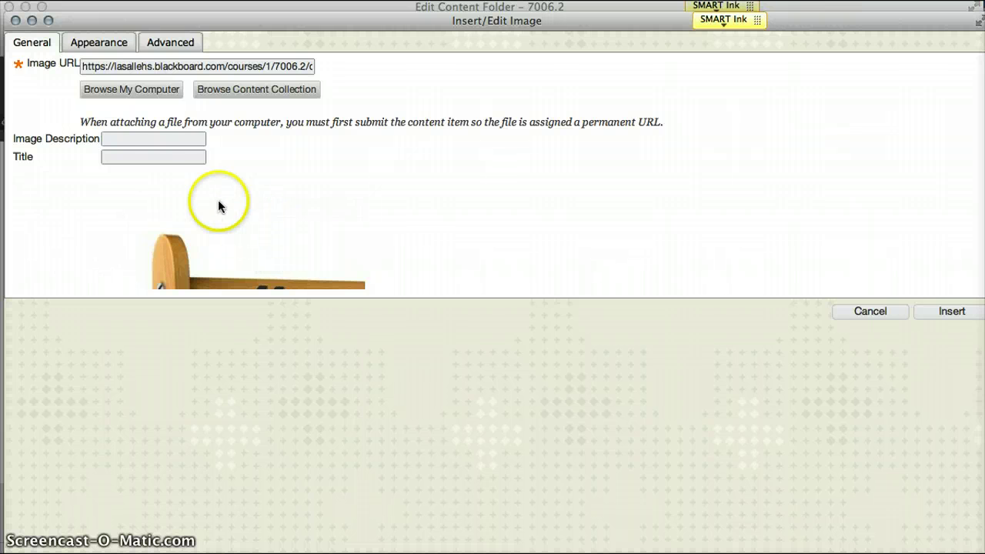
Enter "Chem Toolkit" as both the image description and the title
left_click(158, 141)
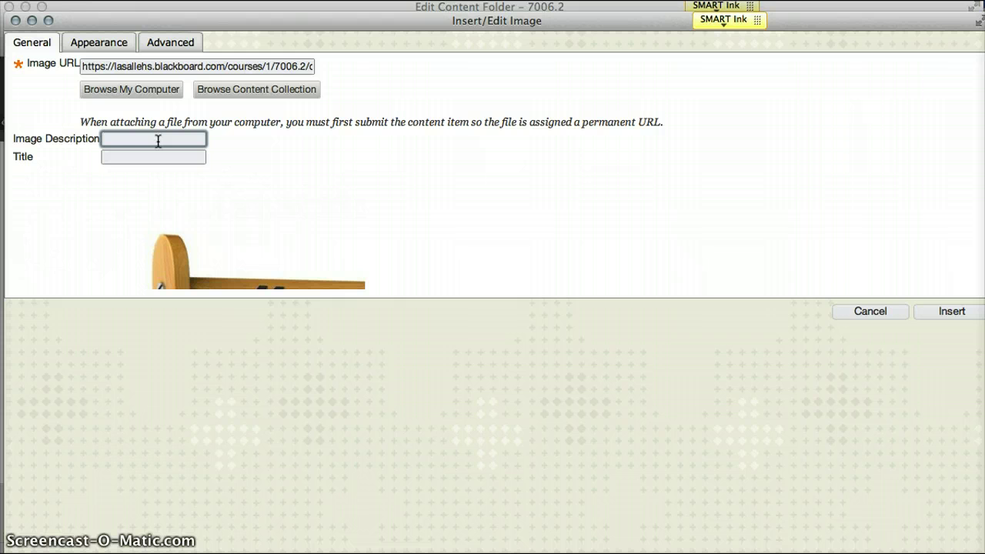
type("Chem Toolkit")
left_click(144, 157)
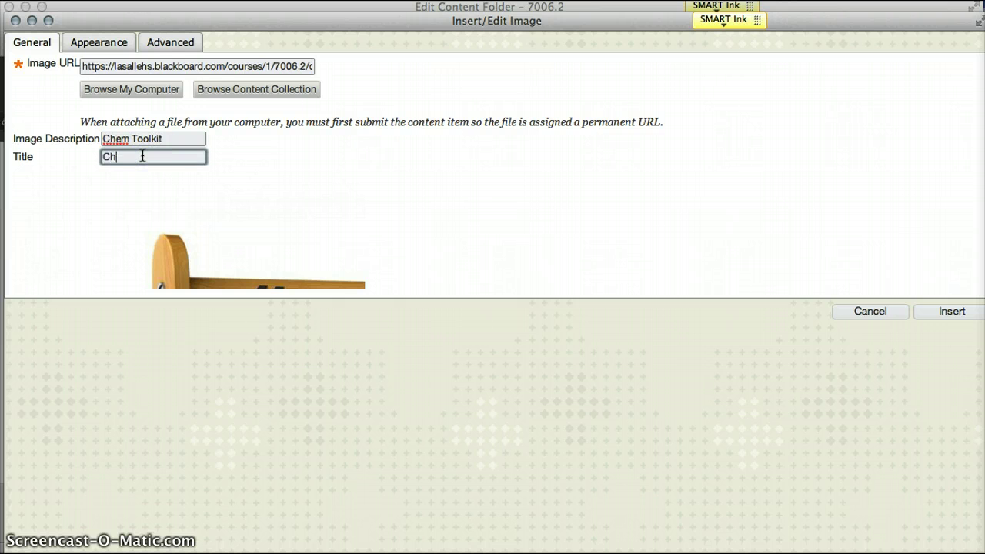
type("Ch")
key("Up")
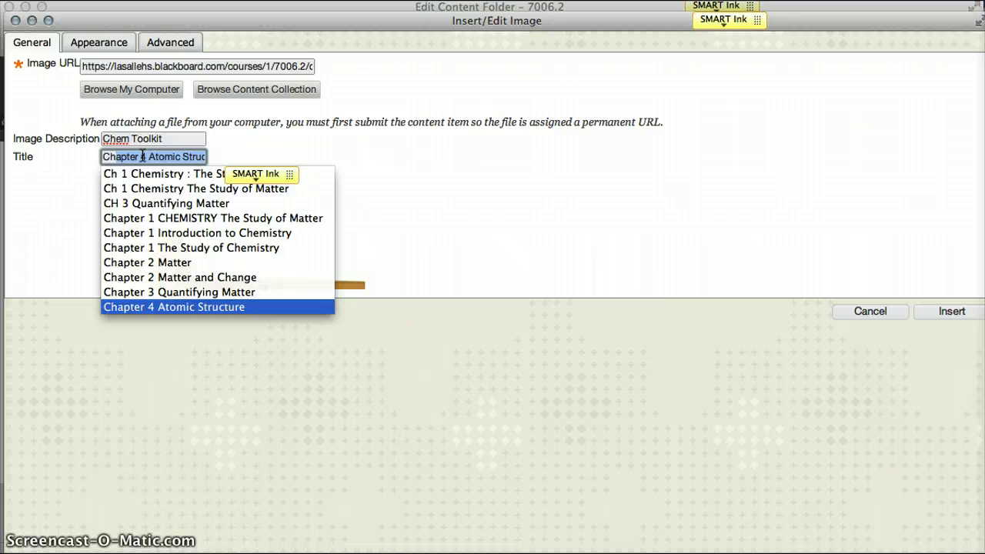
type("Chem")
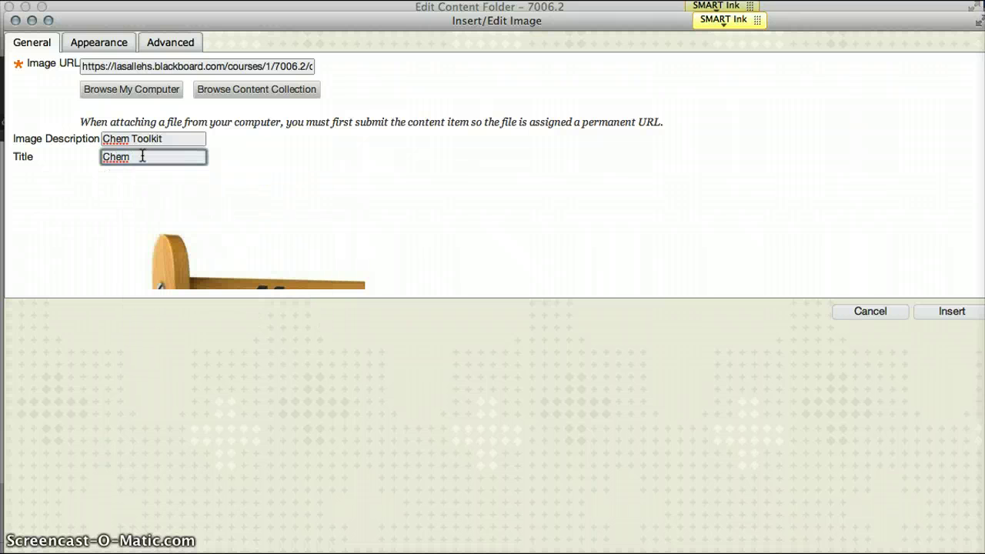
type(" Toolkit")
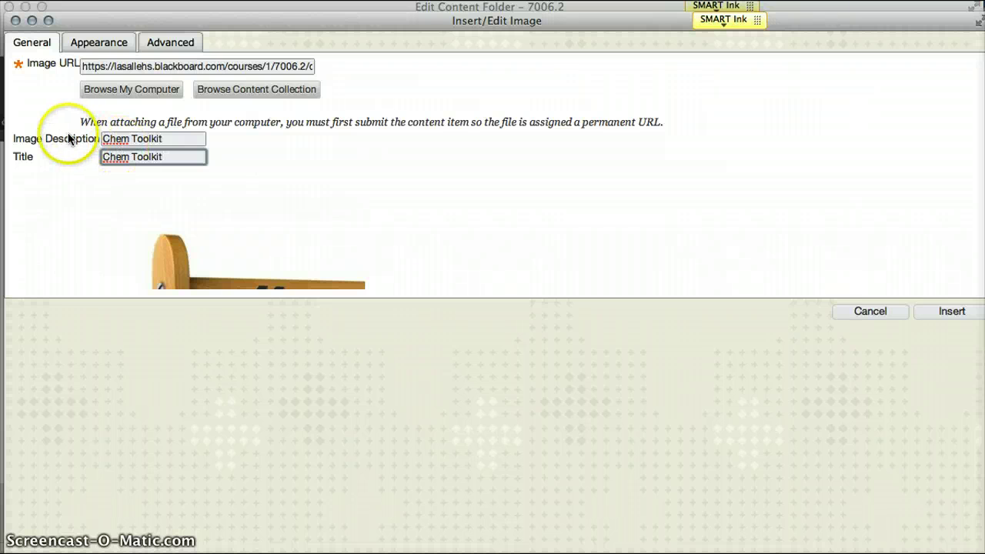
Set the image's width to 150 px with proportions constrained and insert it into the folder's description
left_click(111, 46)
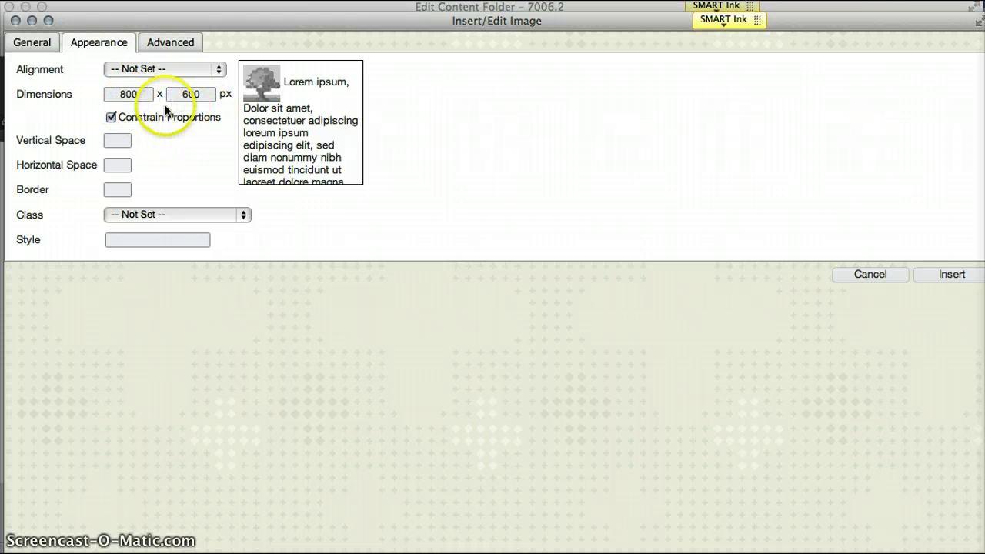
left_click(143, 94)
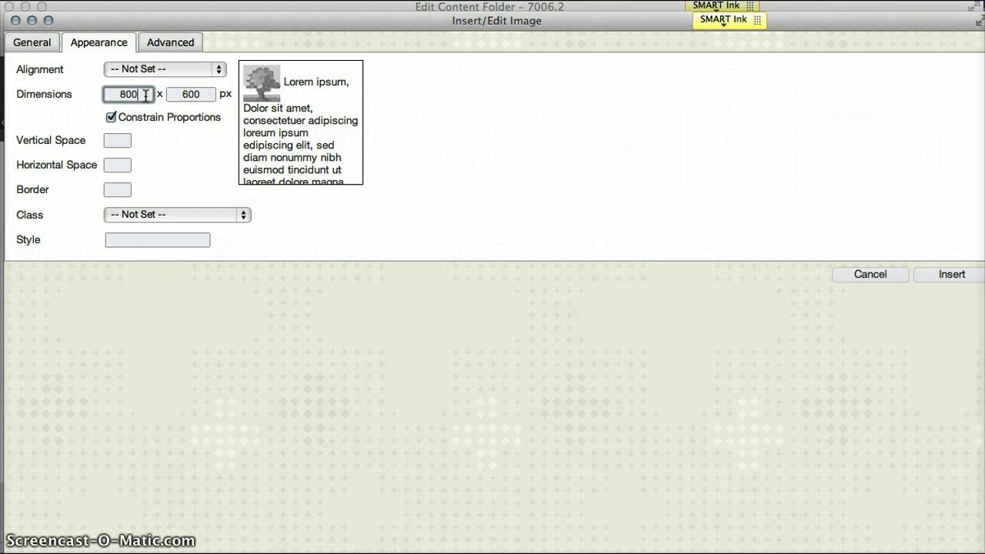
key("BackSpace")
key("BackSpace")
type("150")
left_click(193, 94)
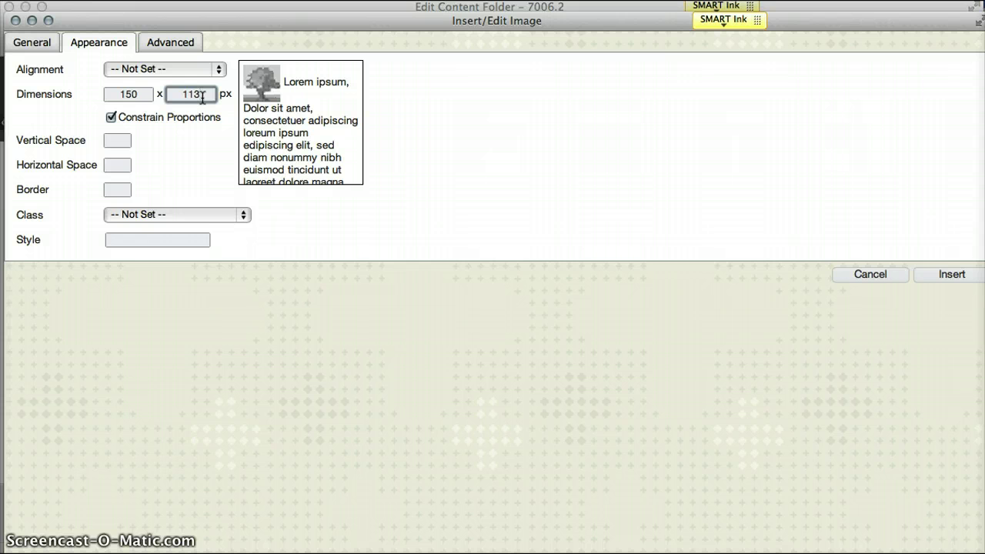
left_click(205, 140)
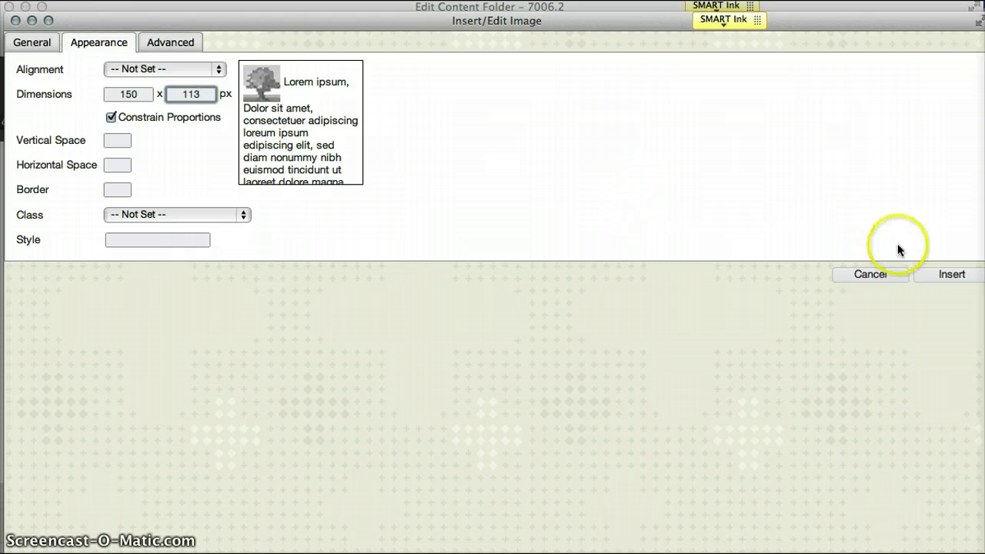
left_click(953, 275)
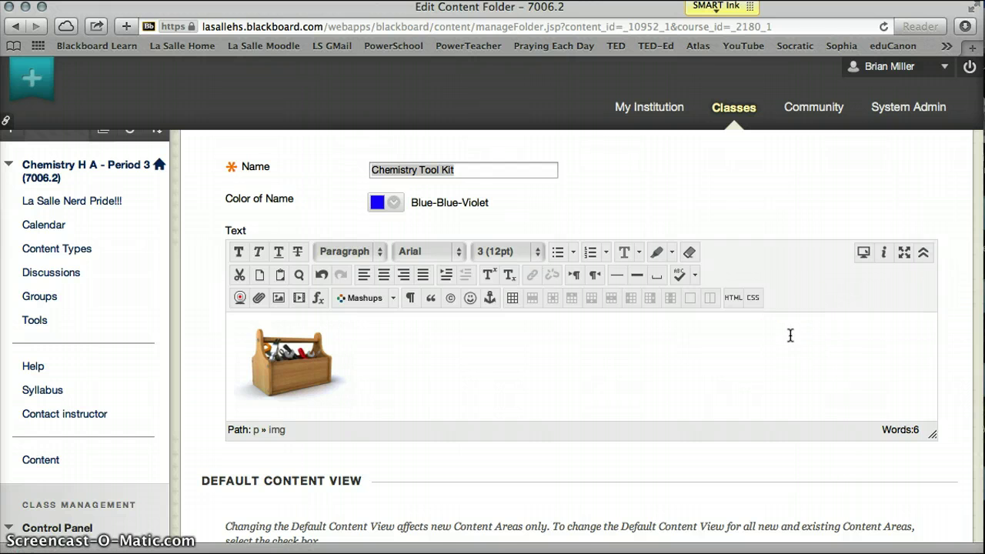
Submit the edited Chemistry Tool Kit folder with the toolbox picture above its description
key("Return")
type("Forms, Formula Sheets and Periodic Table")
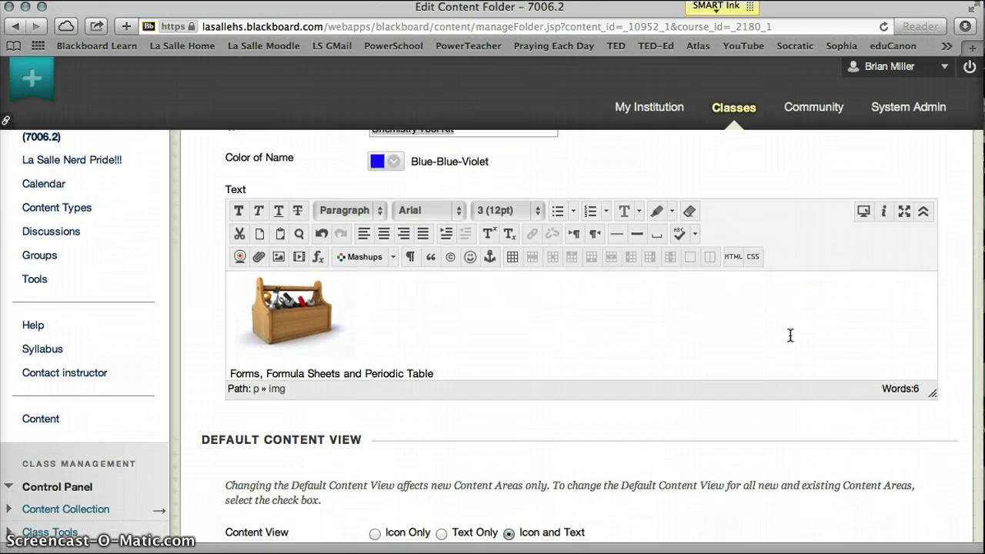
scroll(790, 336, "down", 5)
scroll(791, 335, "down", 8)
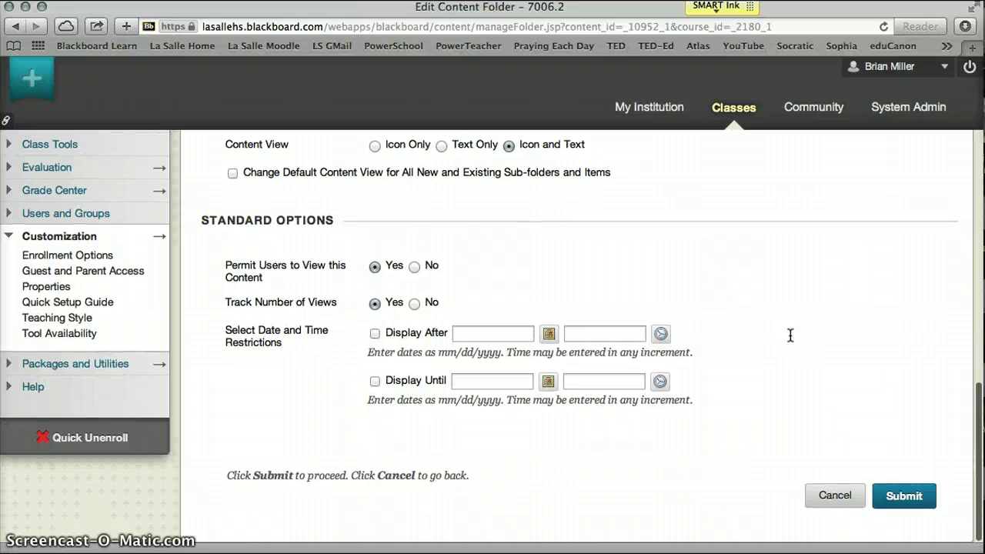
left_click(903, 500)
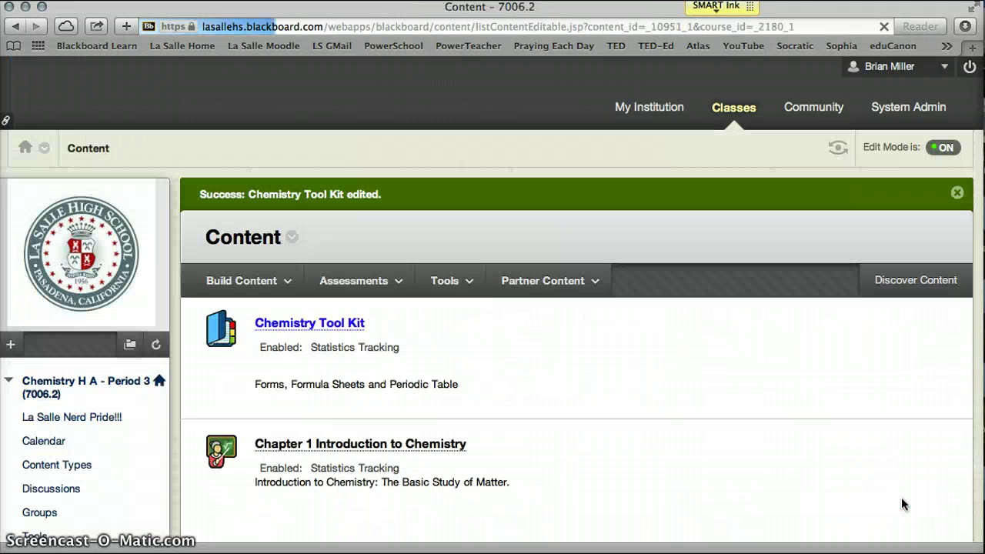
left_click(864, 475)
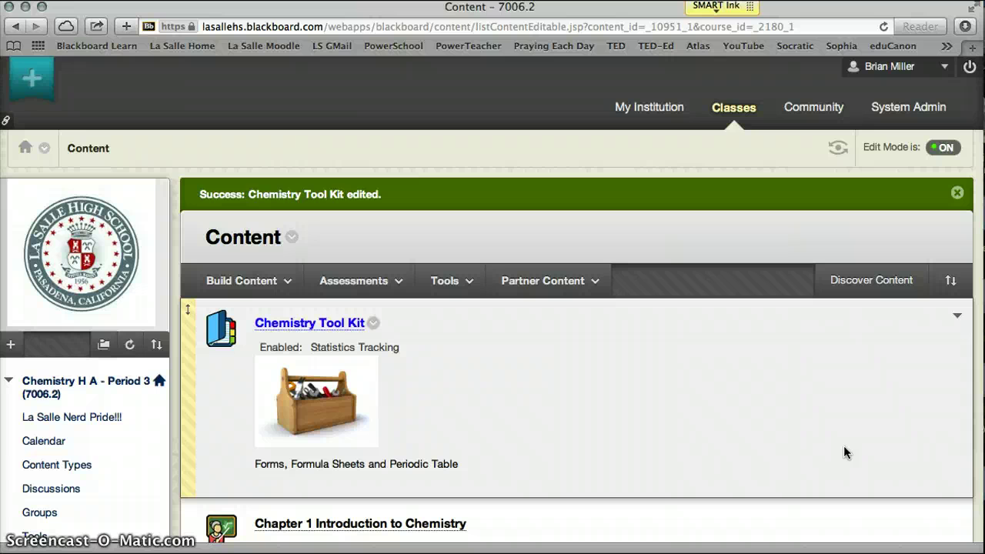
Open the Chapter 1 Introduction to Chemistry learning module for editing
scroll(844, 447, "down", 4)
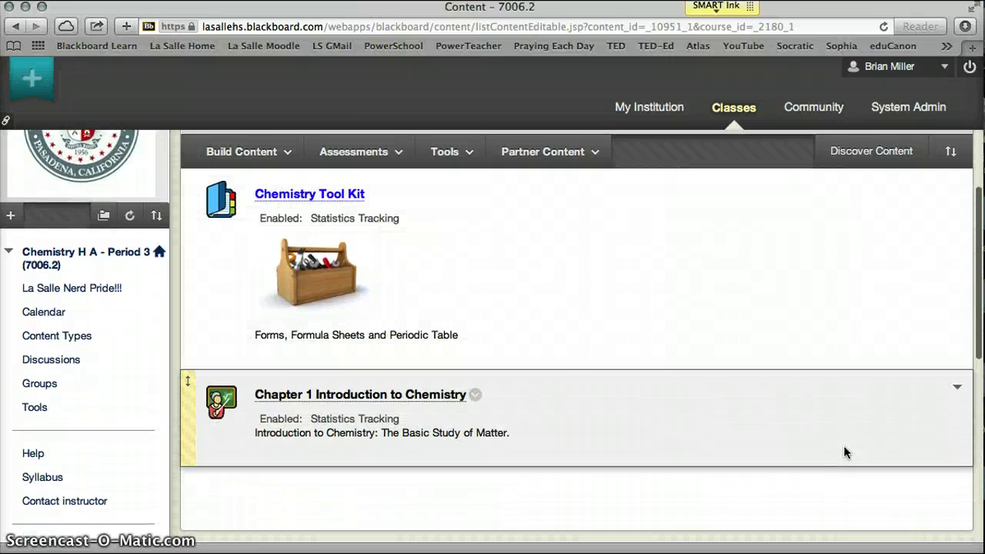
left_click(677, 394)
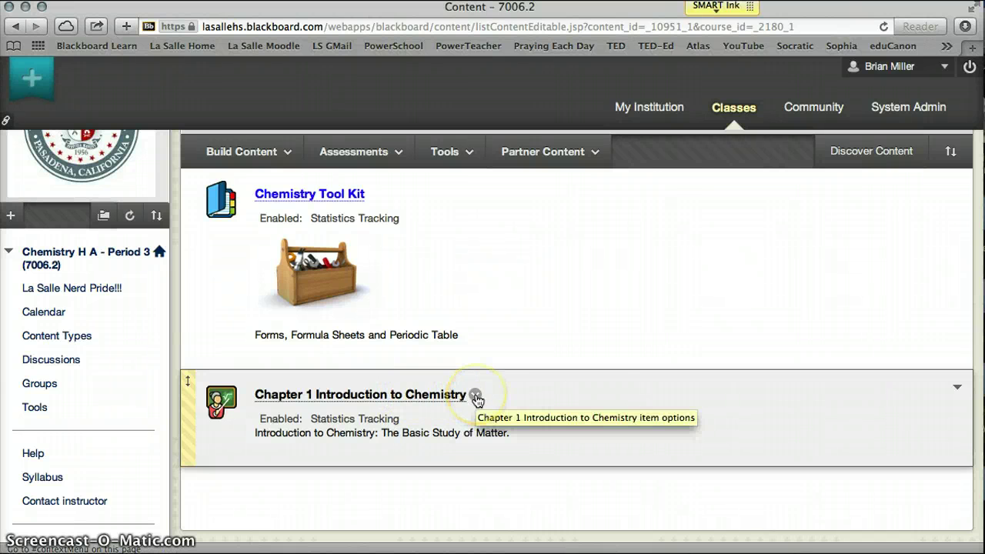
left_click(476, 396)
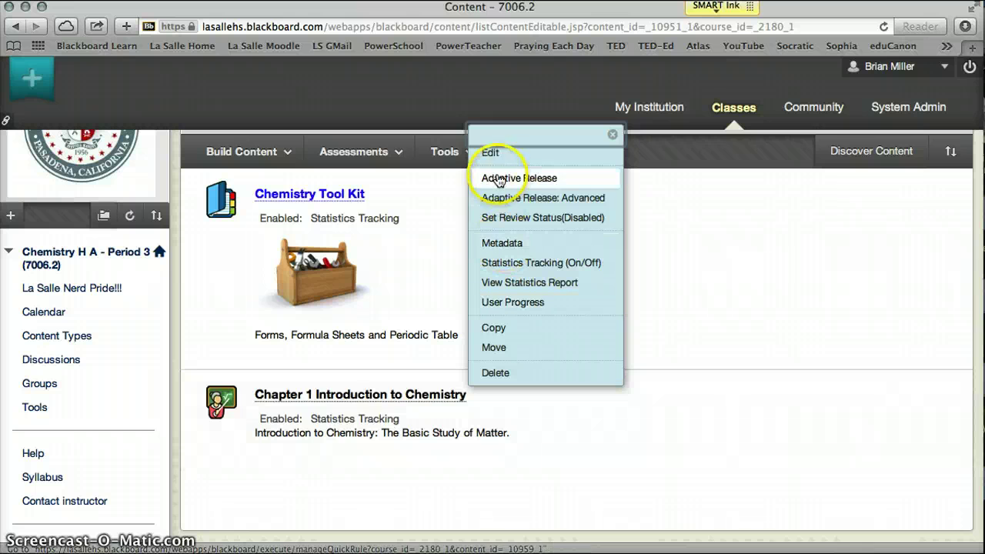
left_click(500, 156)
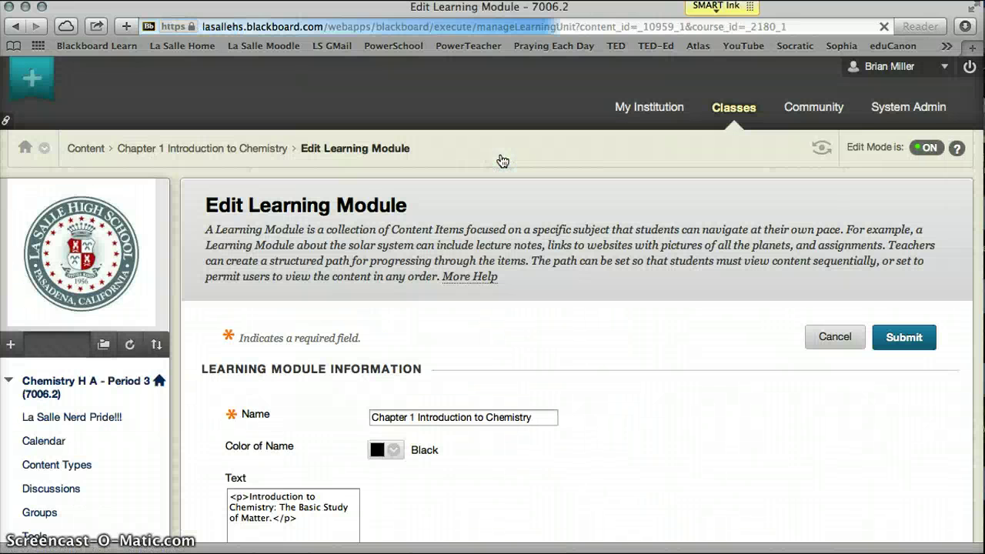
Add an empty line above the introduction sentence in the learning module's text
scroll(462, 493, "down", 5)
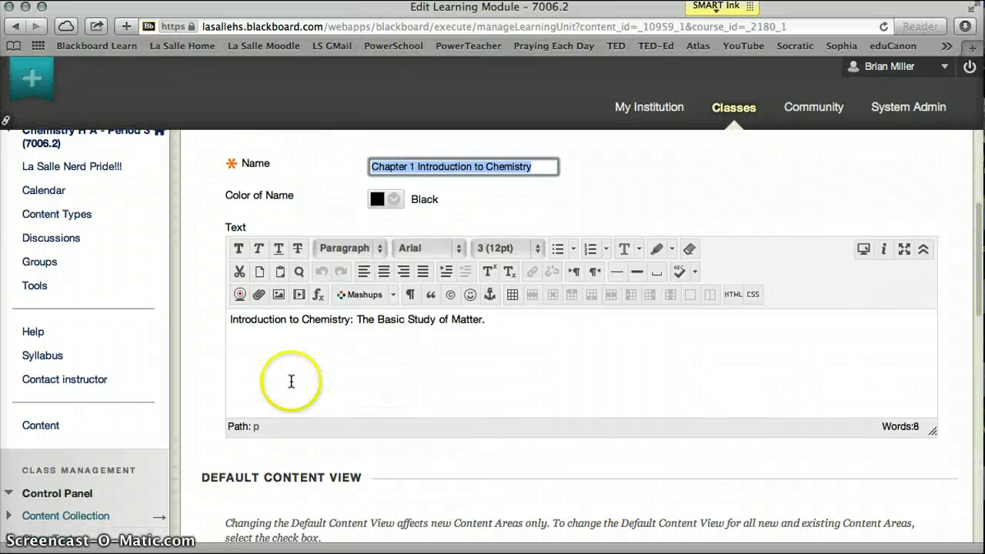
left_click(233, 316)
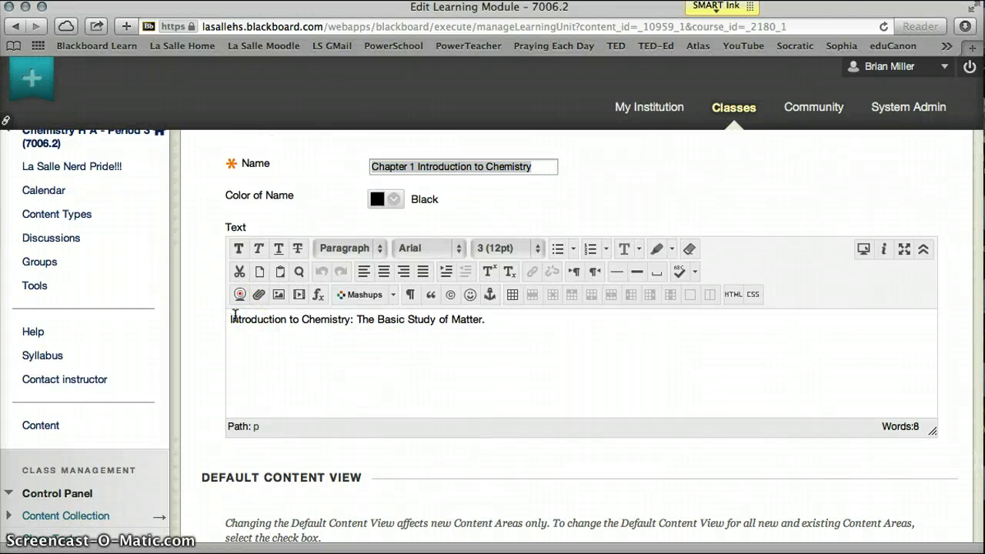
key("Return")
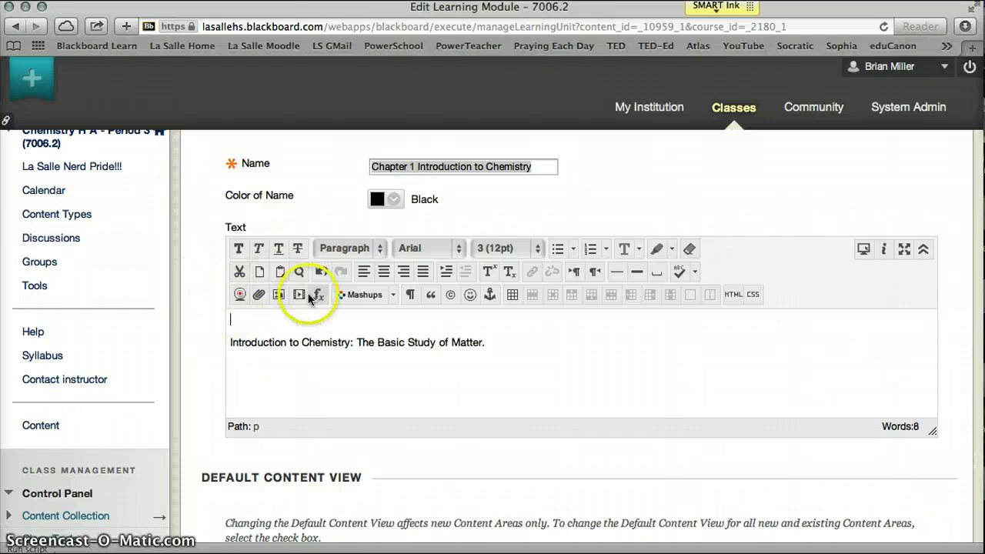
Start inserting an image on the empty line and choose the chemistry picture from the computer's Bb Images folder
left_click(277, 295)
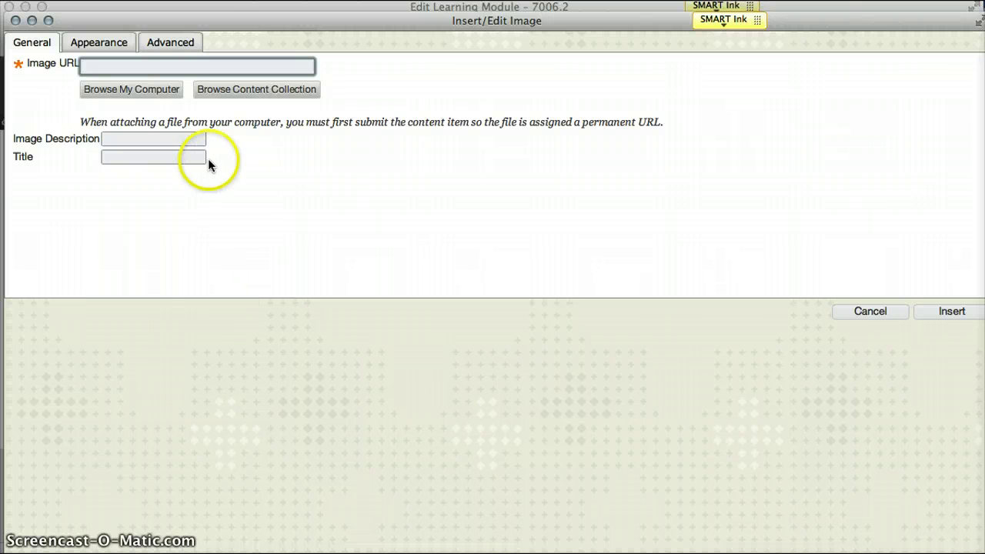
left_click(168, 91)
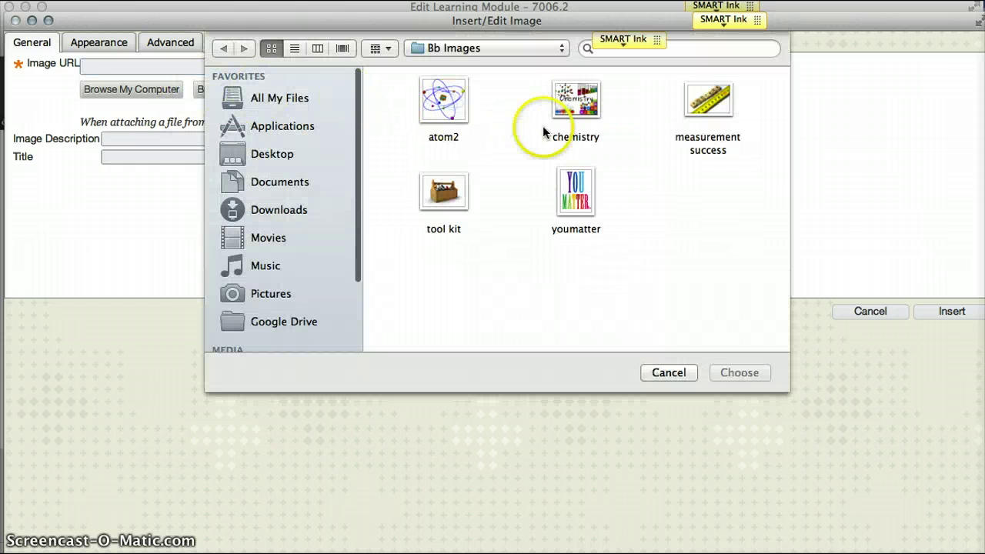
left_click(579, 106)
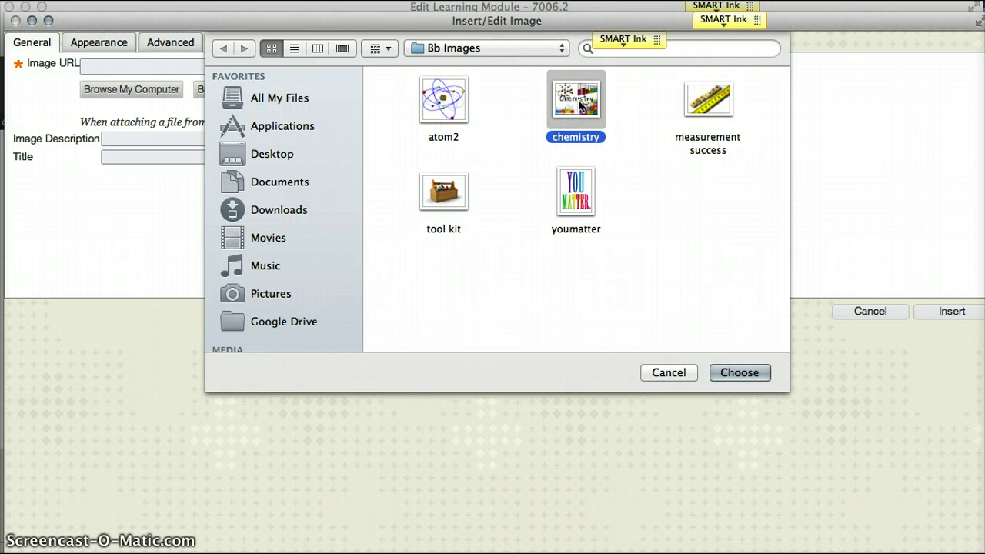
left_click(723, 373)
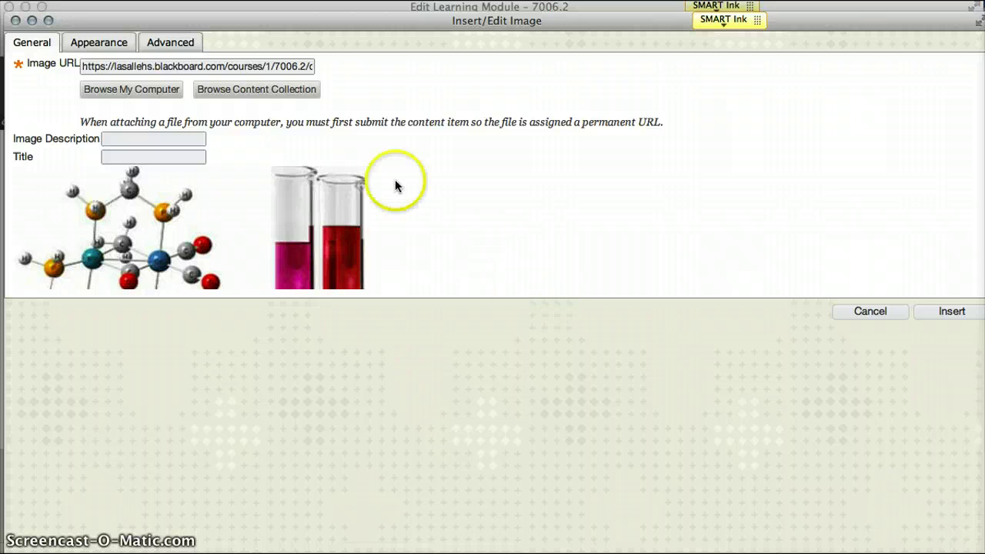
Enter "Chem Image" as both the image description and the title of the chemistry picture
left_click(164, 138)
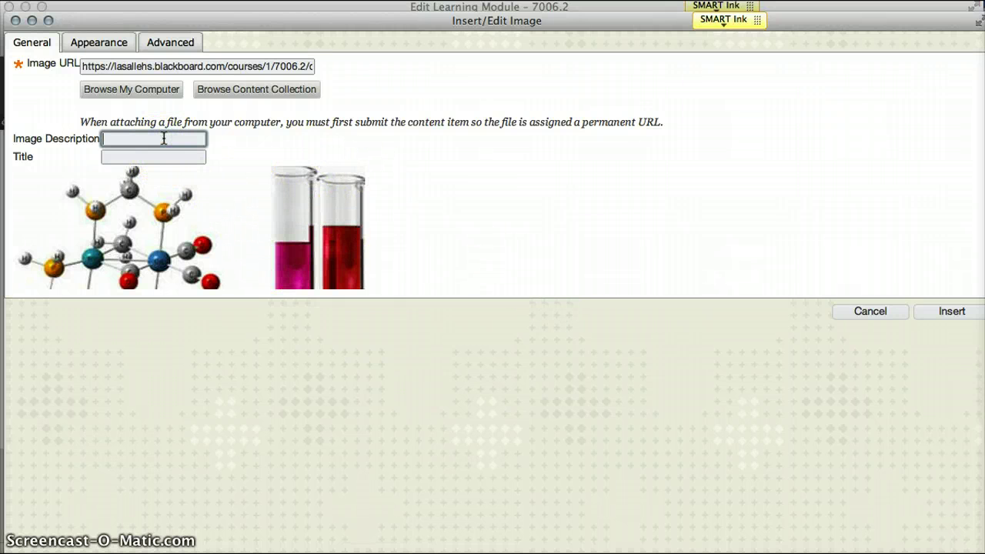
type("Chem Imaage")
left_click(157, 139)
key("BackSpace")
left_click(147, 139)
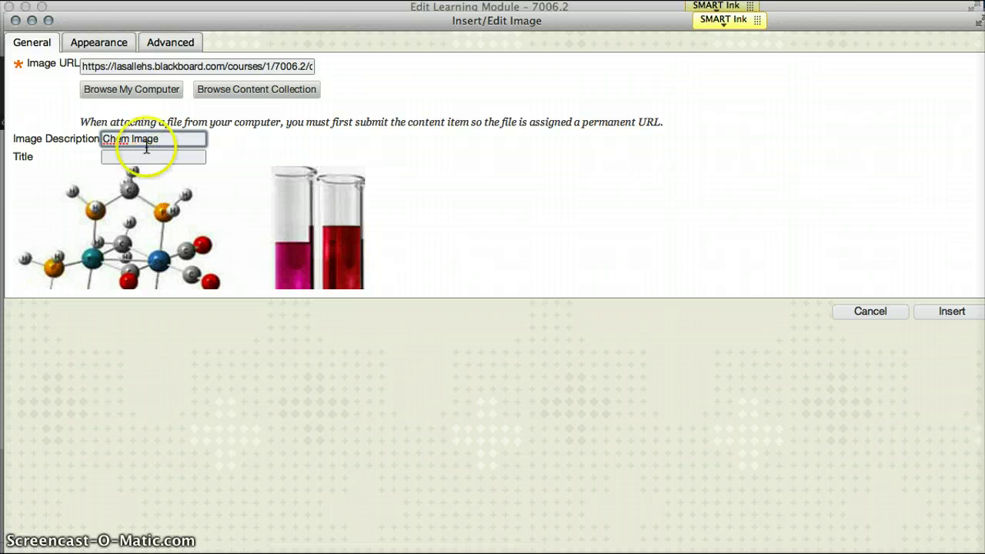
left_click(131, 159)
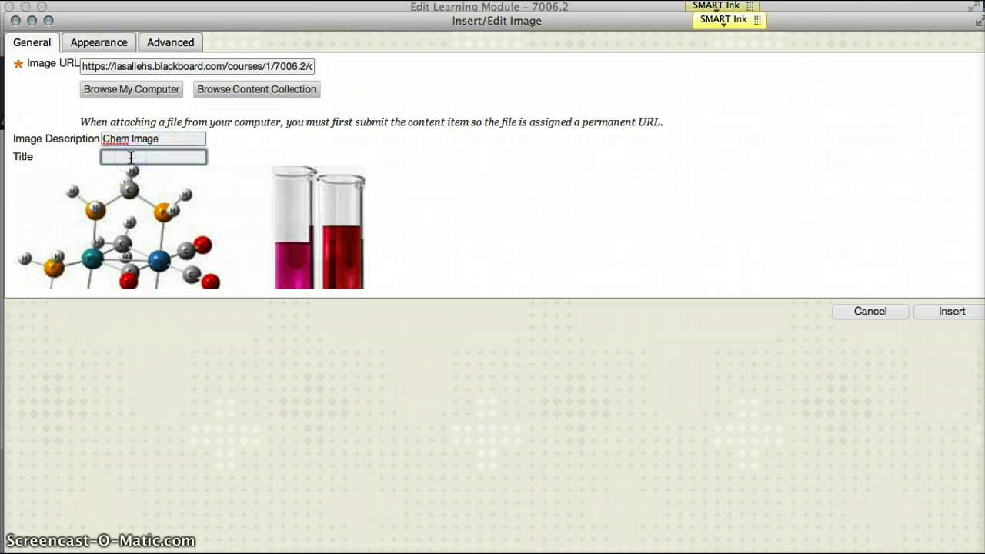
type("Chem Image")
Set the chemistry picture's width to 150 px with proportions constrained and insert it into the module's text
left_click(110, 46)
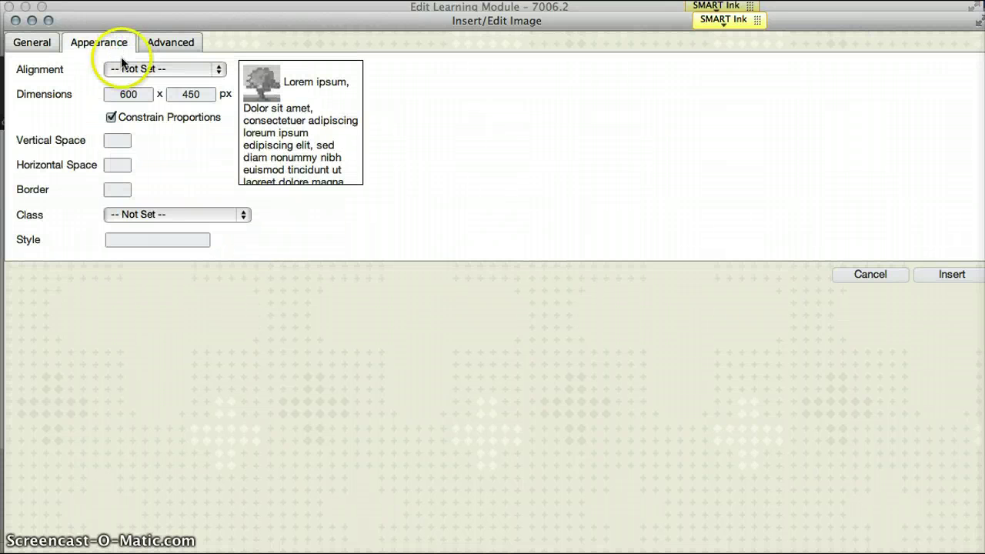
left_click(144, 95)
key("BackSpace")
key("BackSpace")
key("BackSpace")
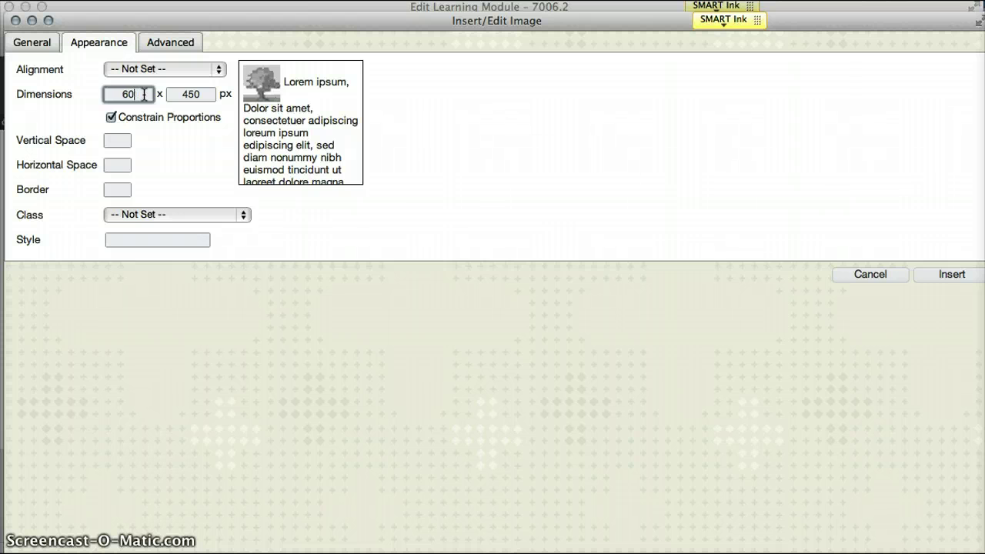
type("150")
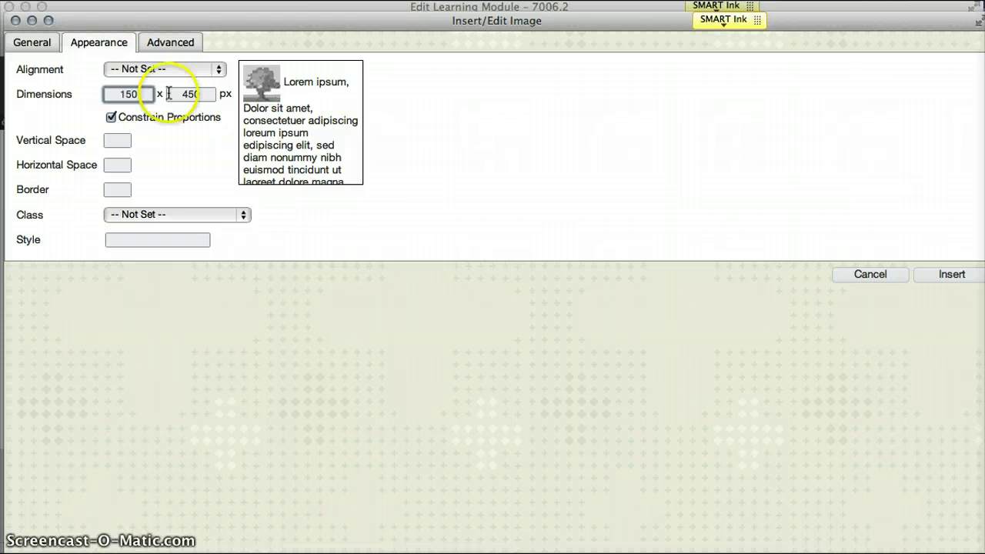
left_click(201, 95)
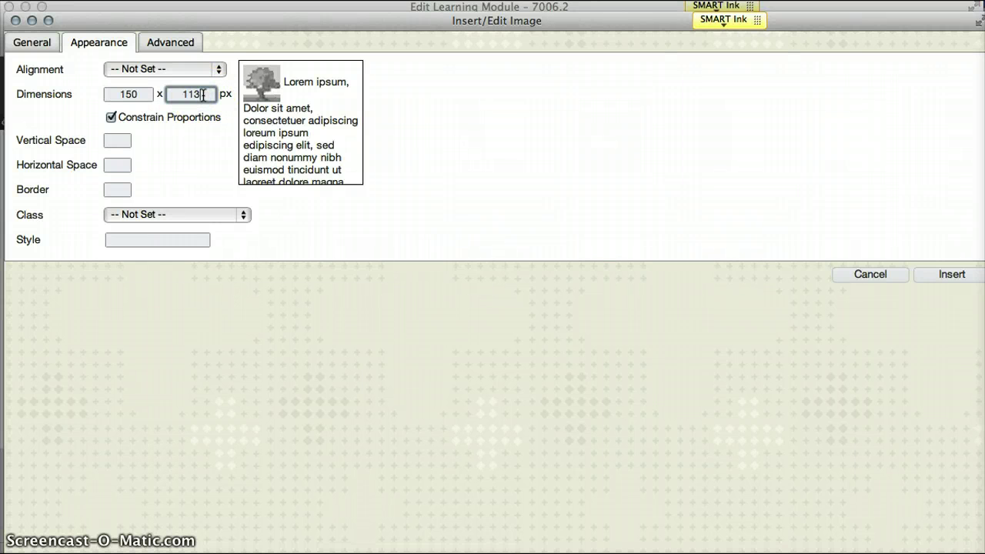
left_click(428, 178)
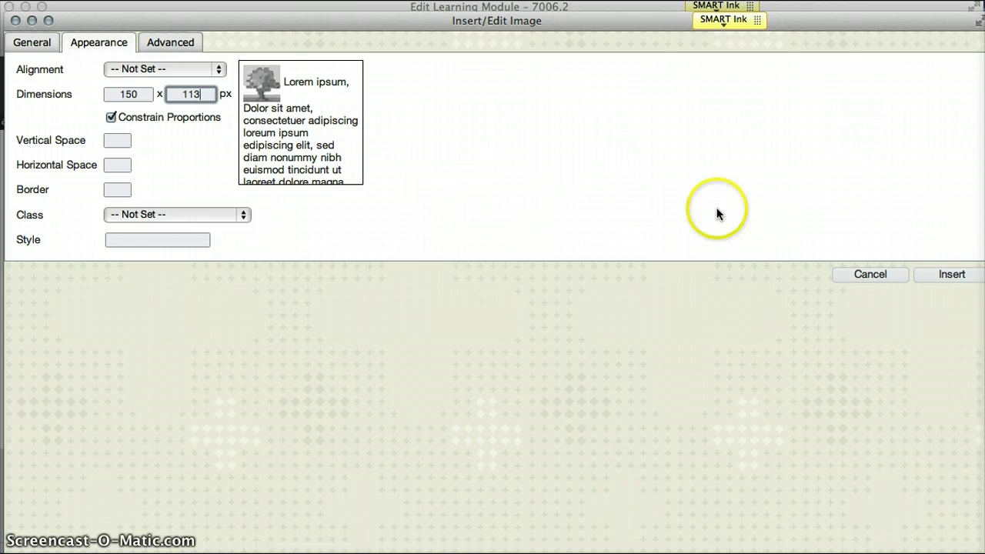
left_click(952, 275)
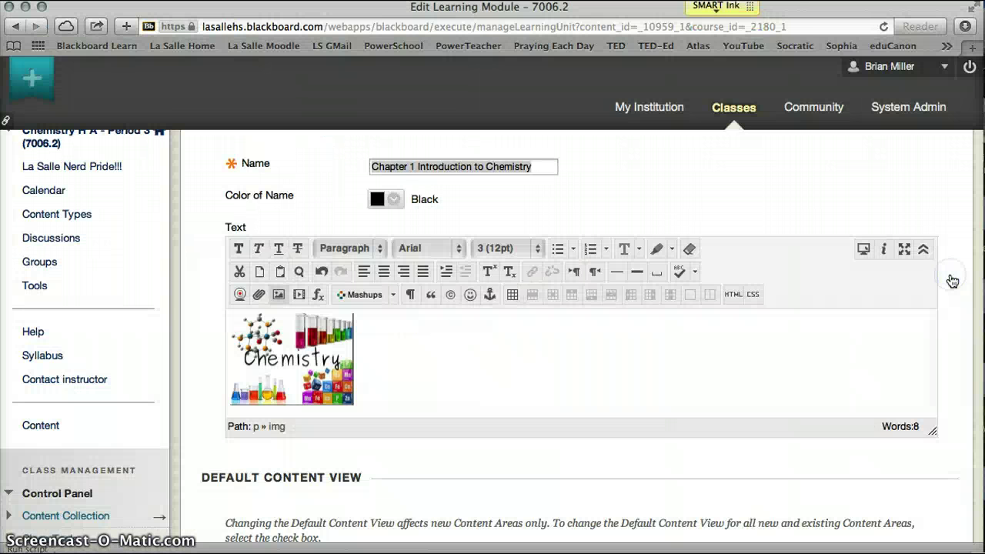
Submit the edited Chapter 1 learning module and check both pictures in the content list
type("Introduction to Chemistry: The Basic Study of Matter.")
scroll(779, 348, "down", 5)
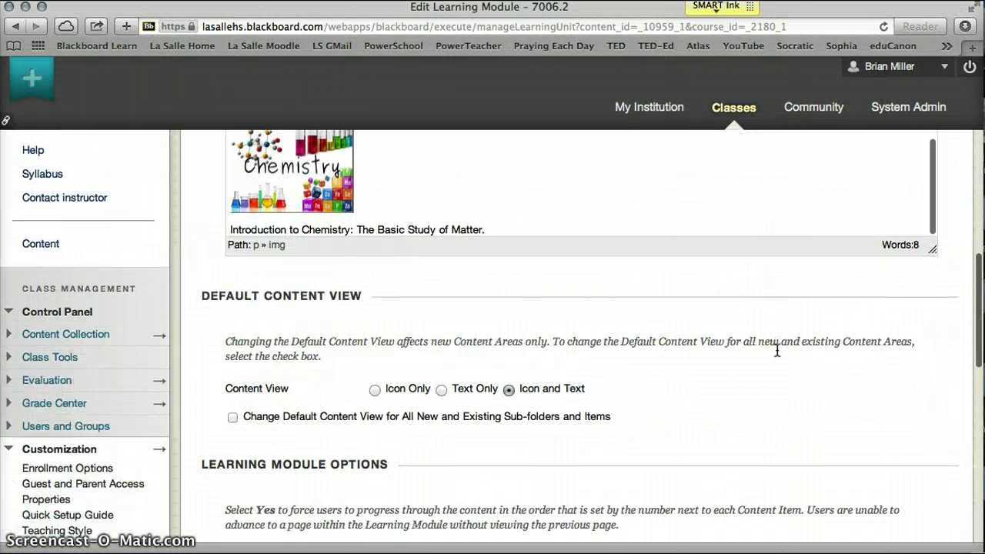
scroll(777, 350, "up", 7)
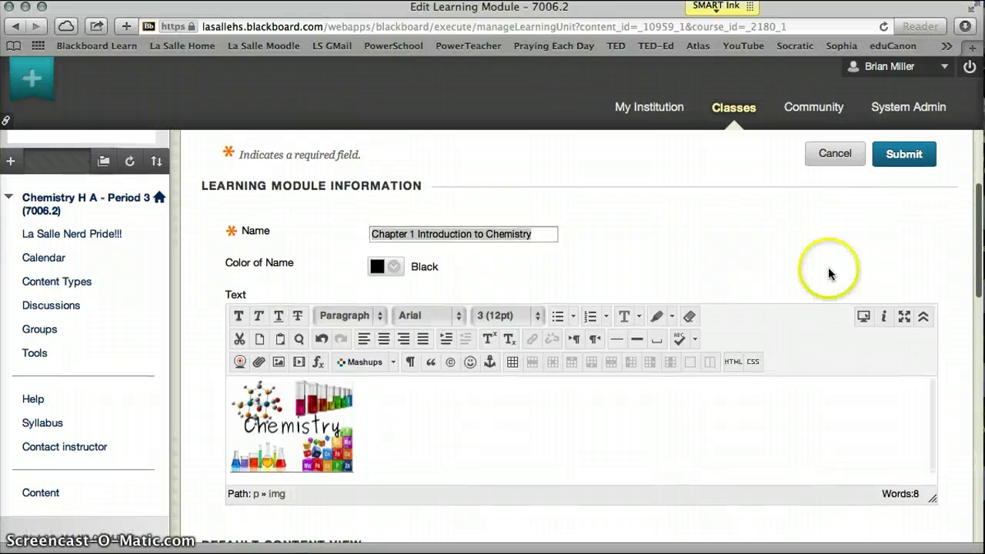
left_click(917, 163)
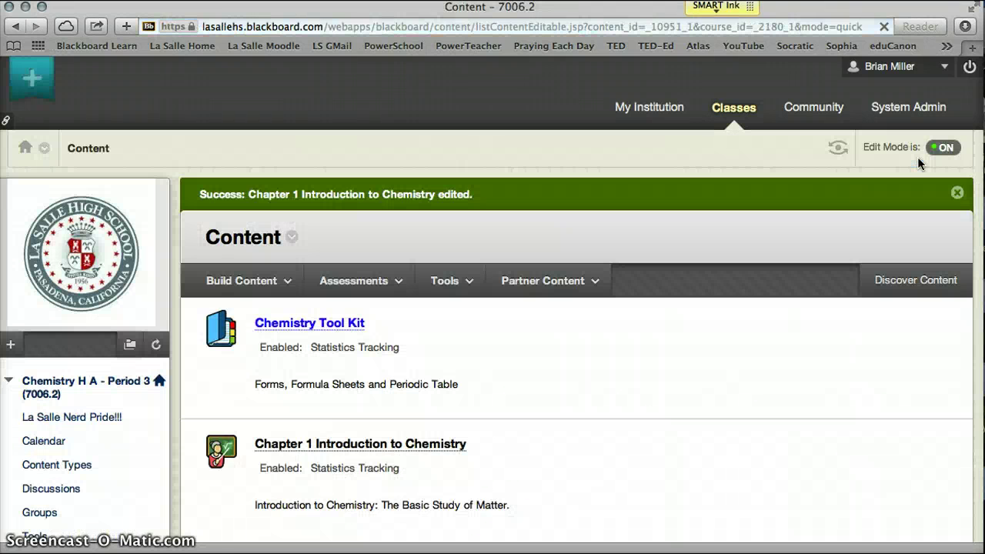
scroll(723, 326, "down", 4)
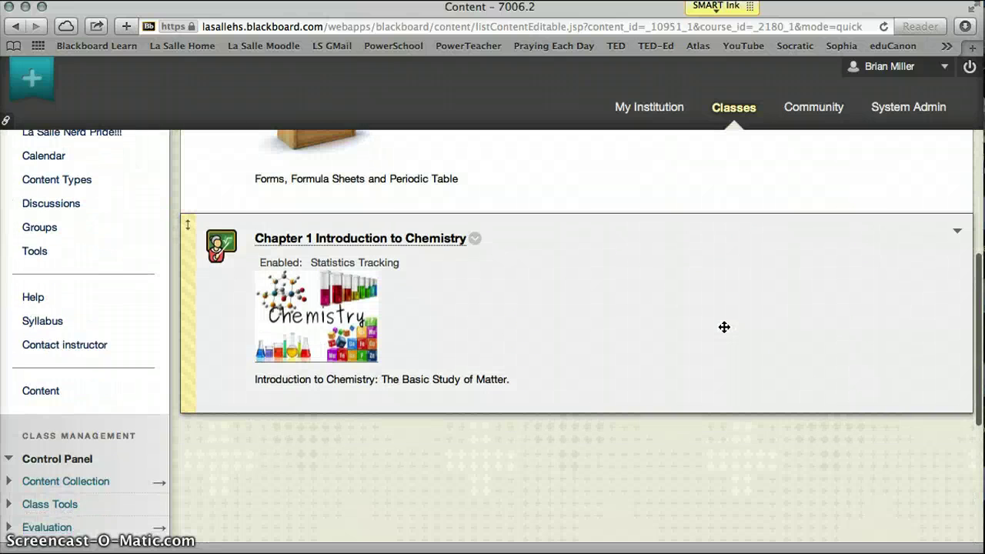
scroll(723, 327, "up", 2)
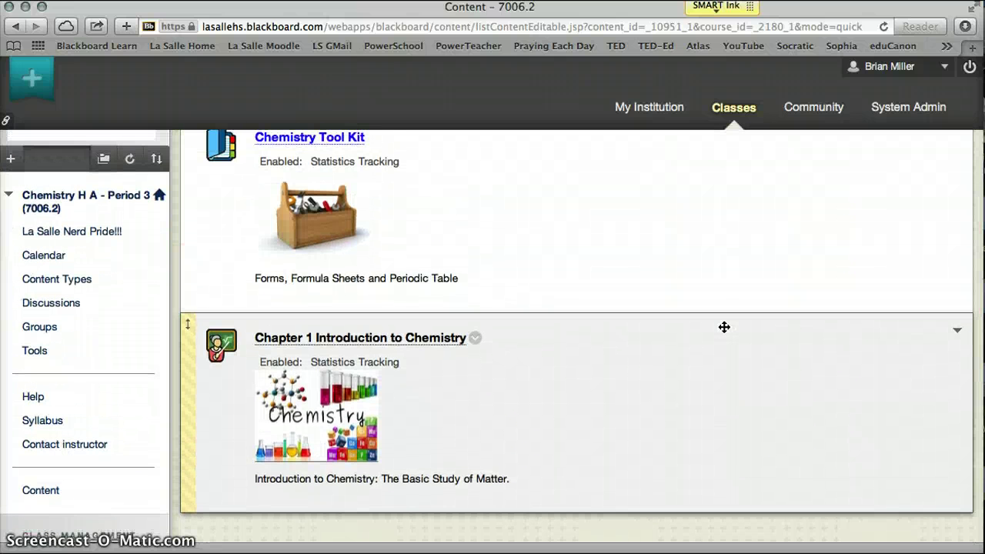